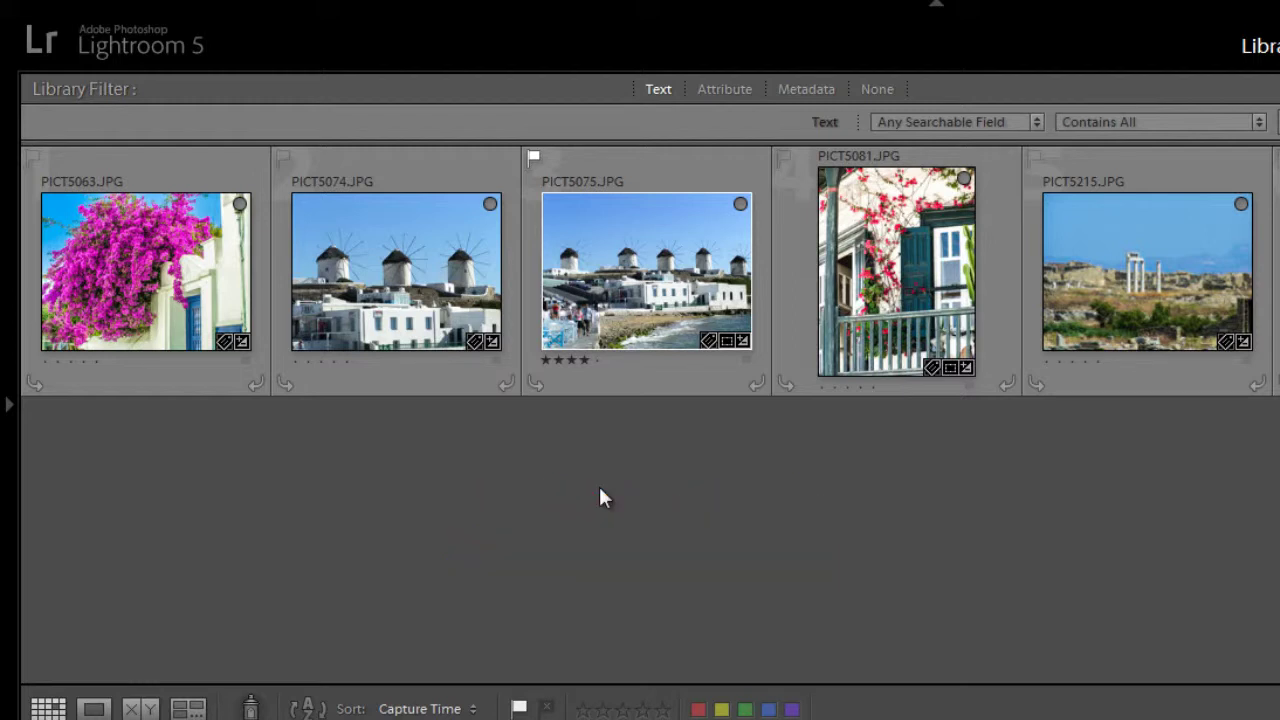
# Cycle the grid through expanded cells and no extras, then back to compact cells.
pyautogui.press('j')
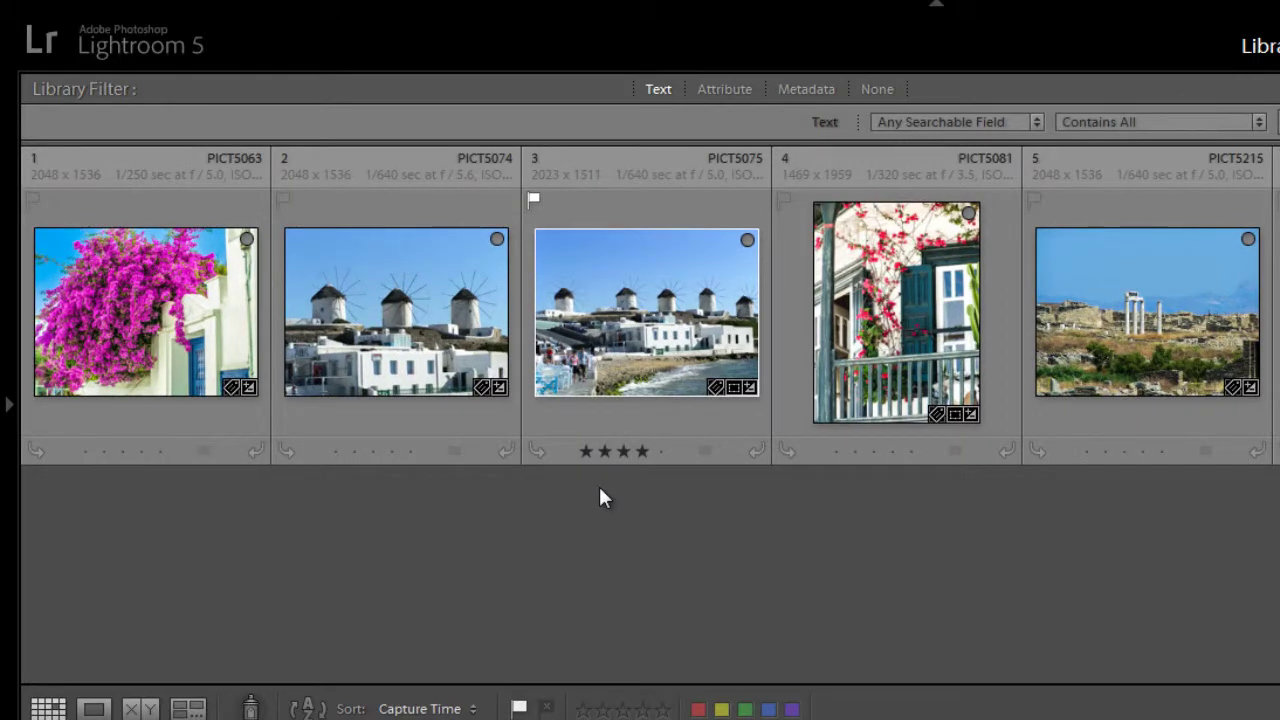
pyautogui.press('j')
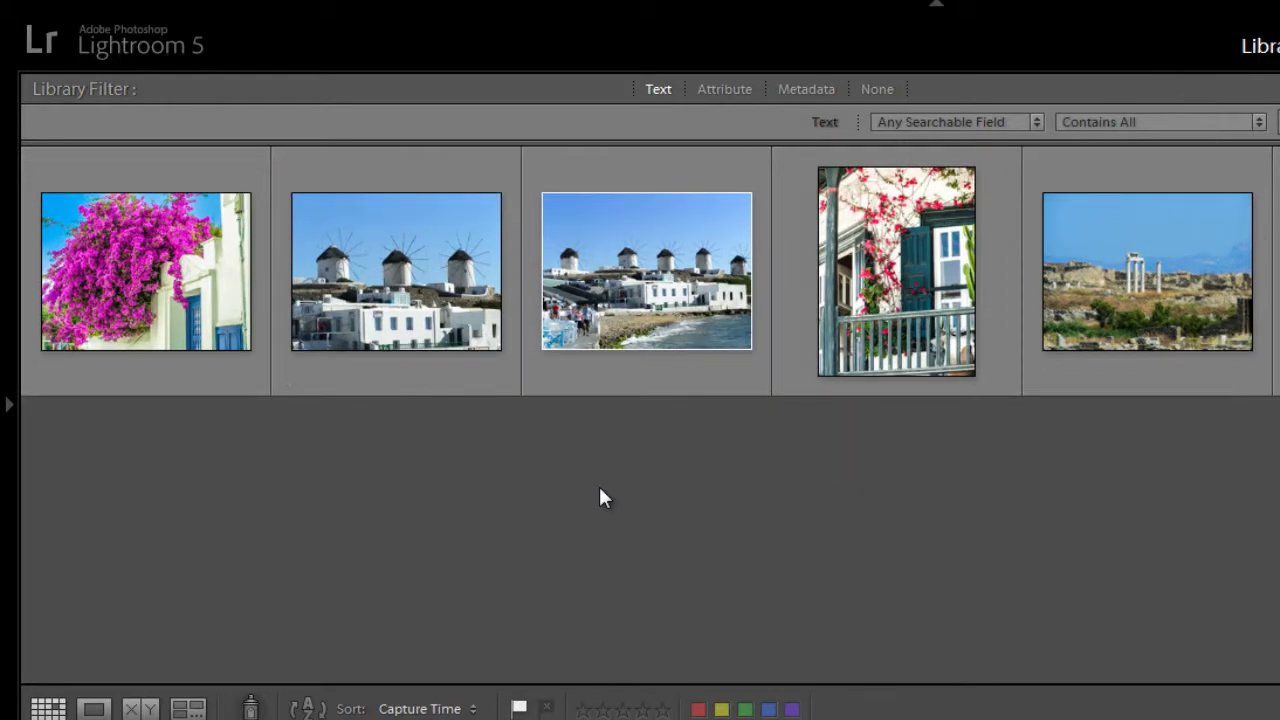
pyautogui.press('j')
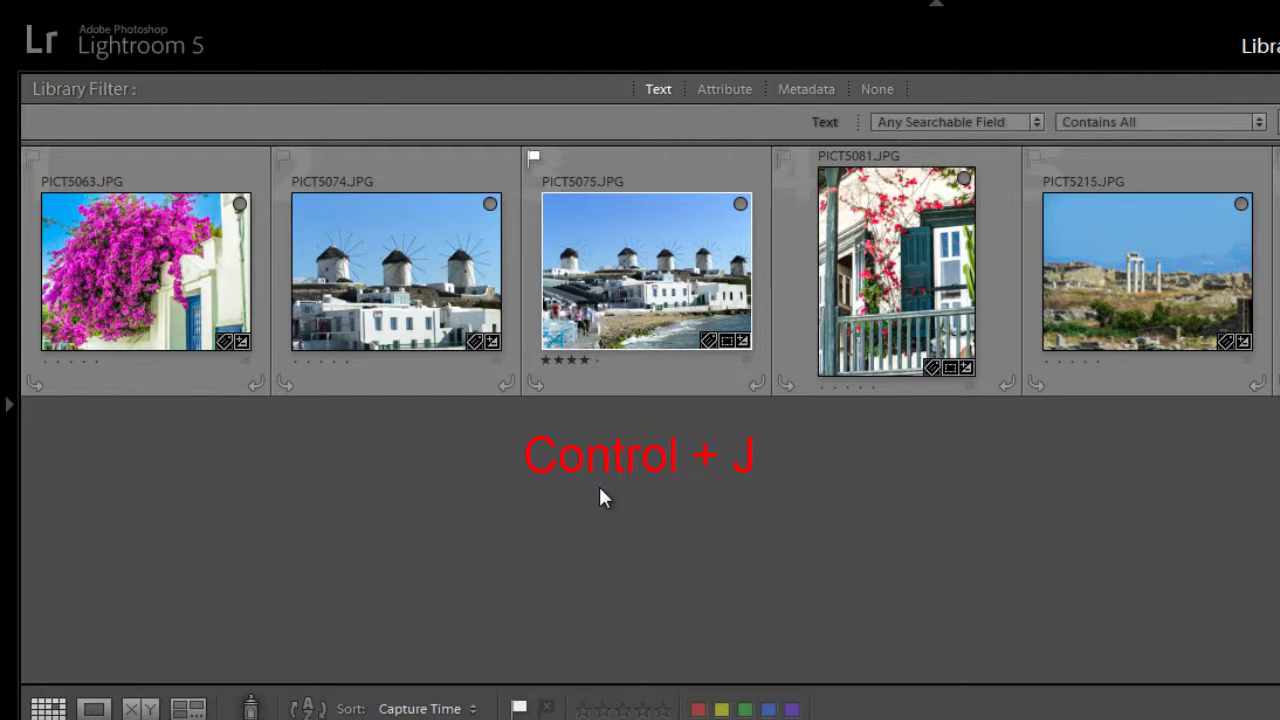
# Open Library View Options with Ctrl+J, then switch Show Grid Extras off and back on.
pyautogui.hotkey('ctrl', 'j')
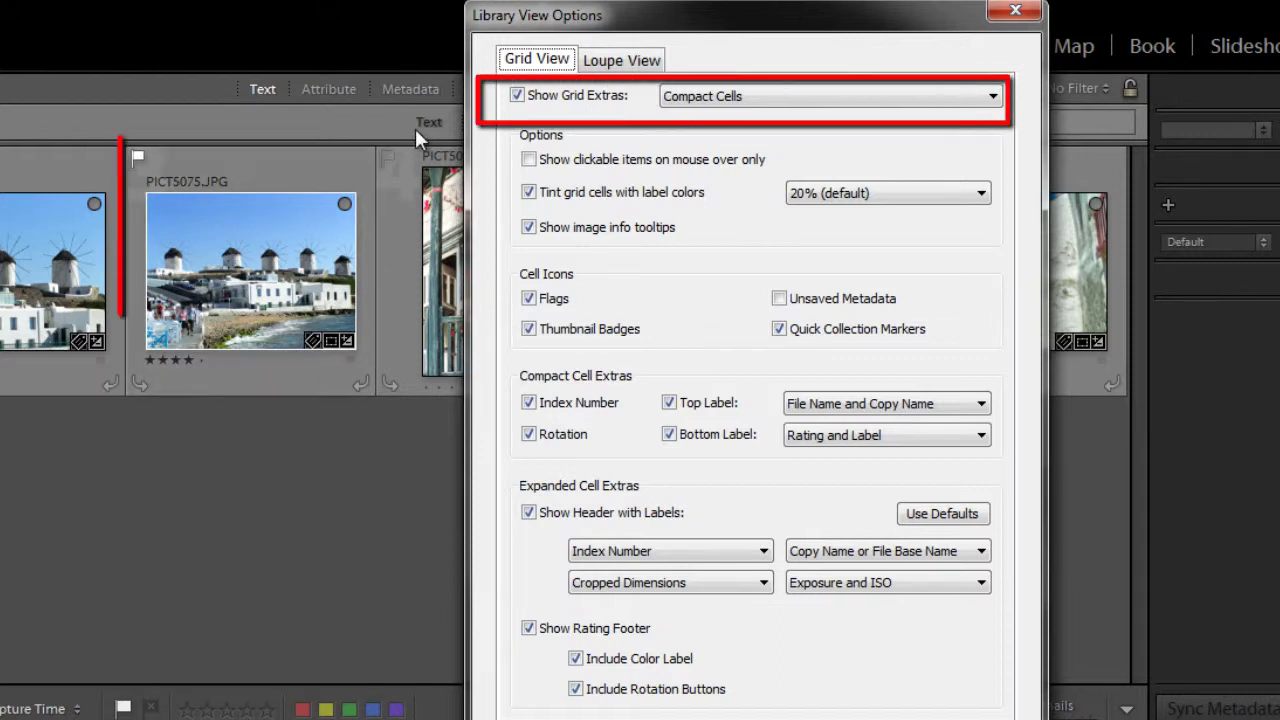
pyautogui.click(518, 98)
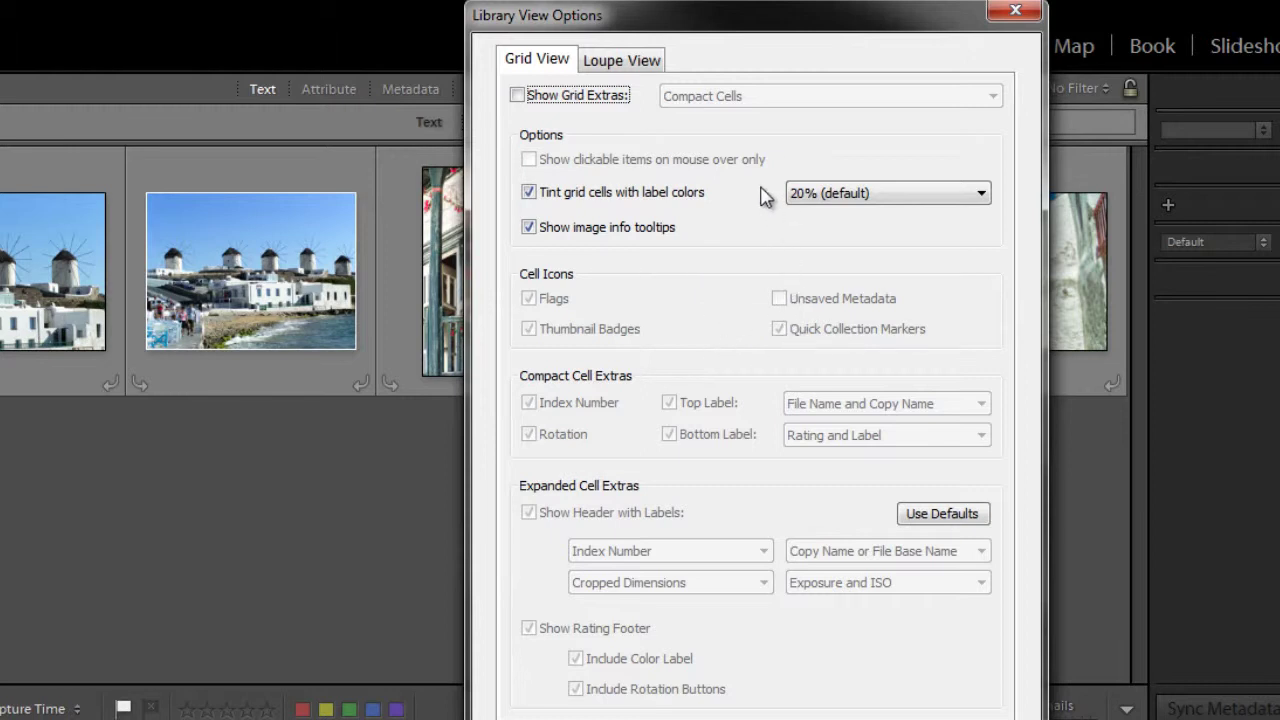
pyautogui.click(518, 96)
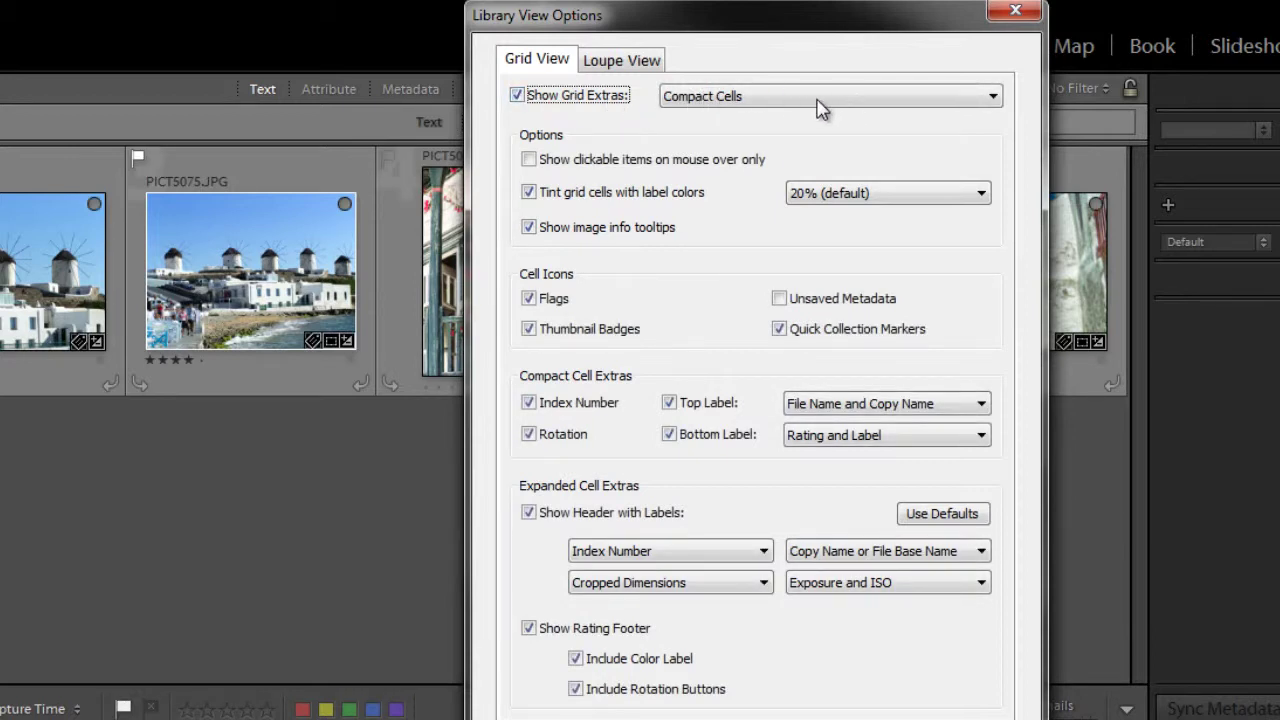
pyautogui.click(993, 99)
pyautogui.click(993, 99)
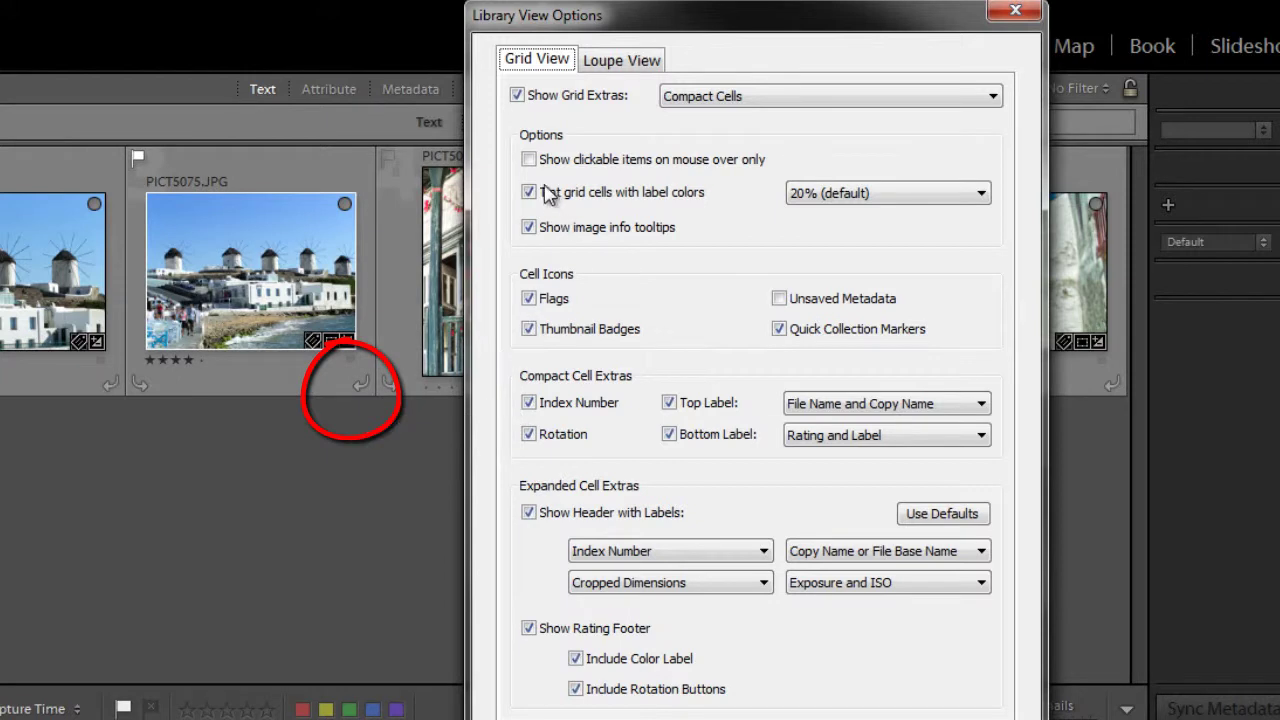
pyautogui.click(528, 160)
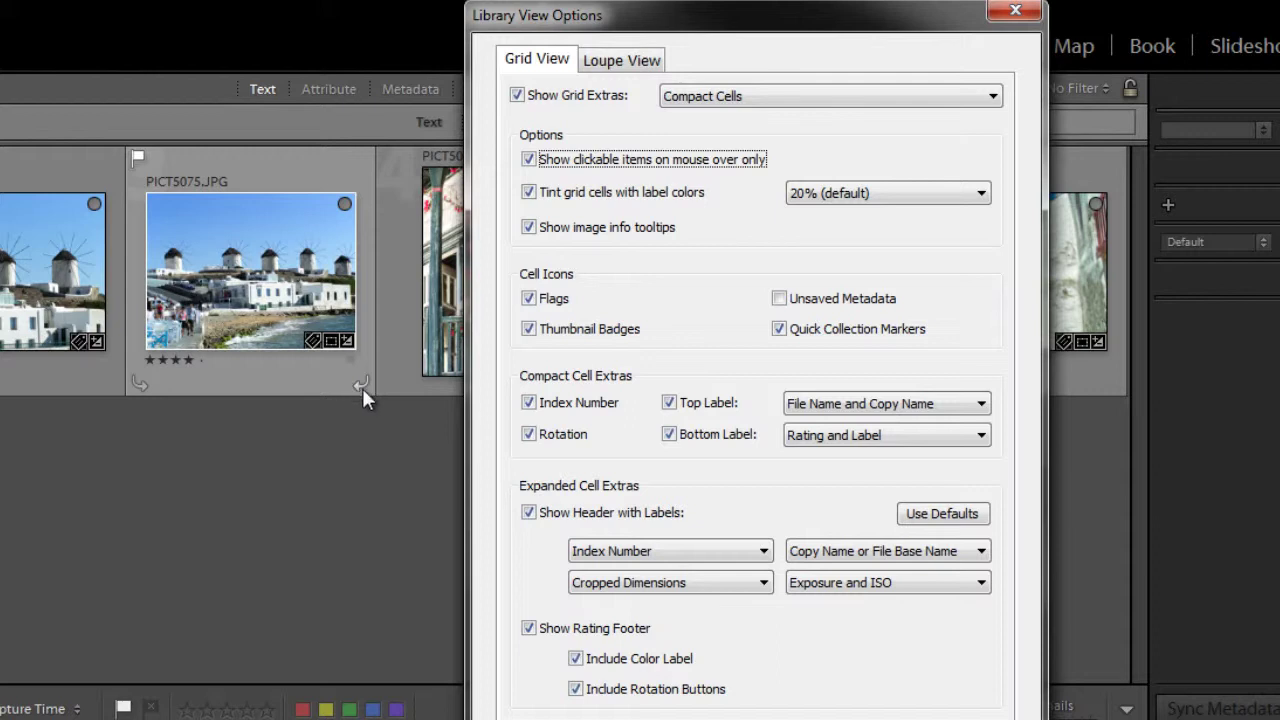
pyautogui.click(528, 160)
# Give PICT5075 a Green colour label and untick 'Tint grid cells with label colors'.
pyautogui.click(312, 388)
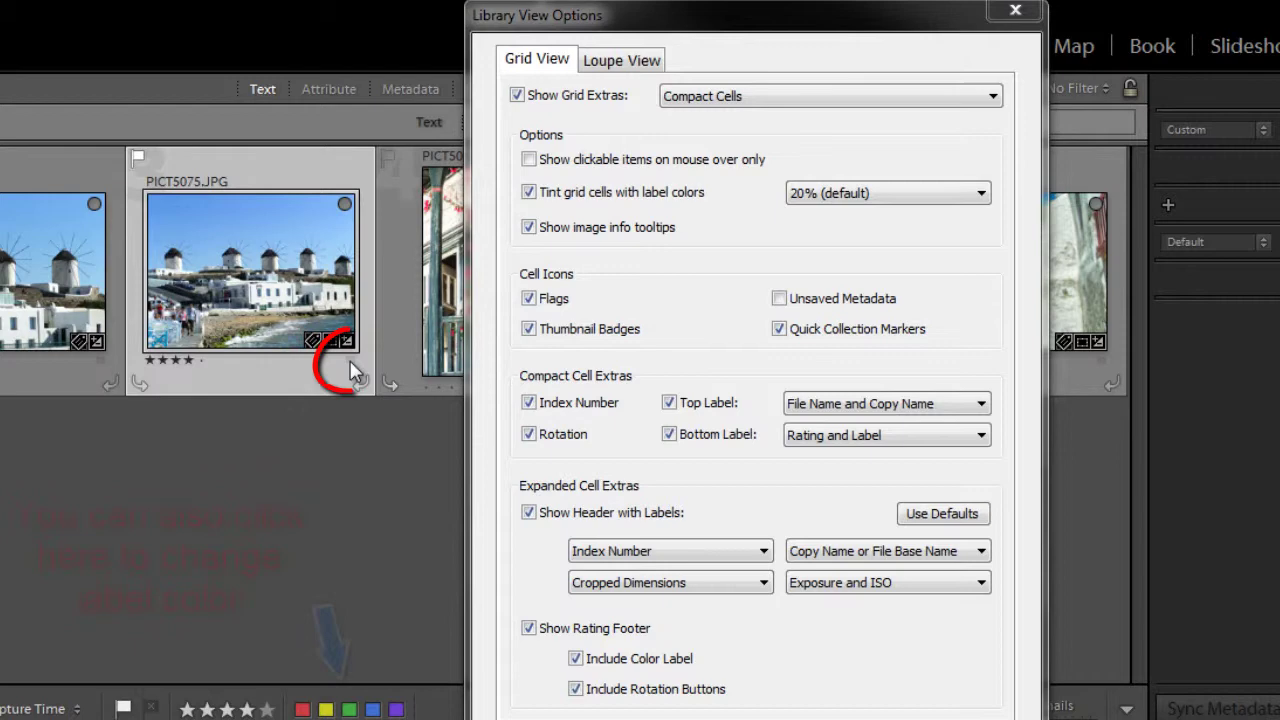
pyautogui.click(352, 372)
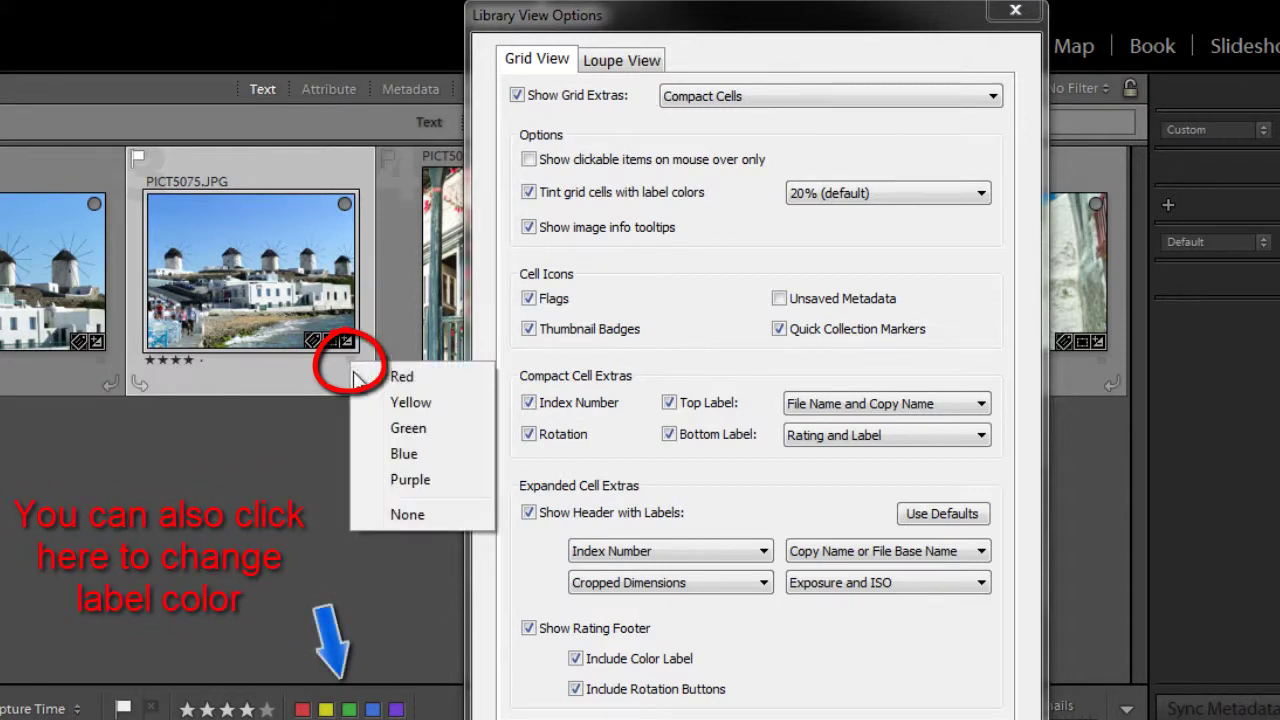
pyautogui.click(402, 429)
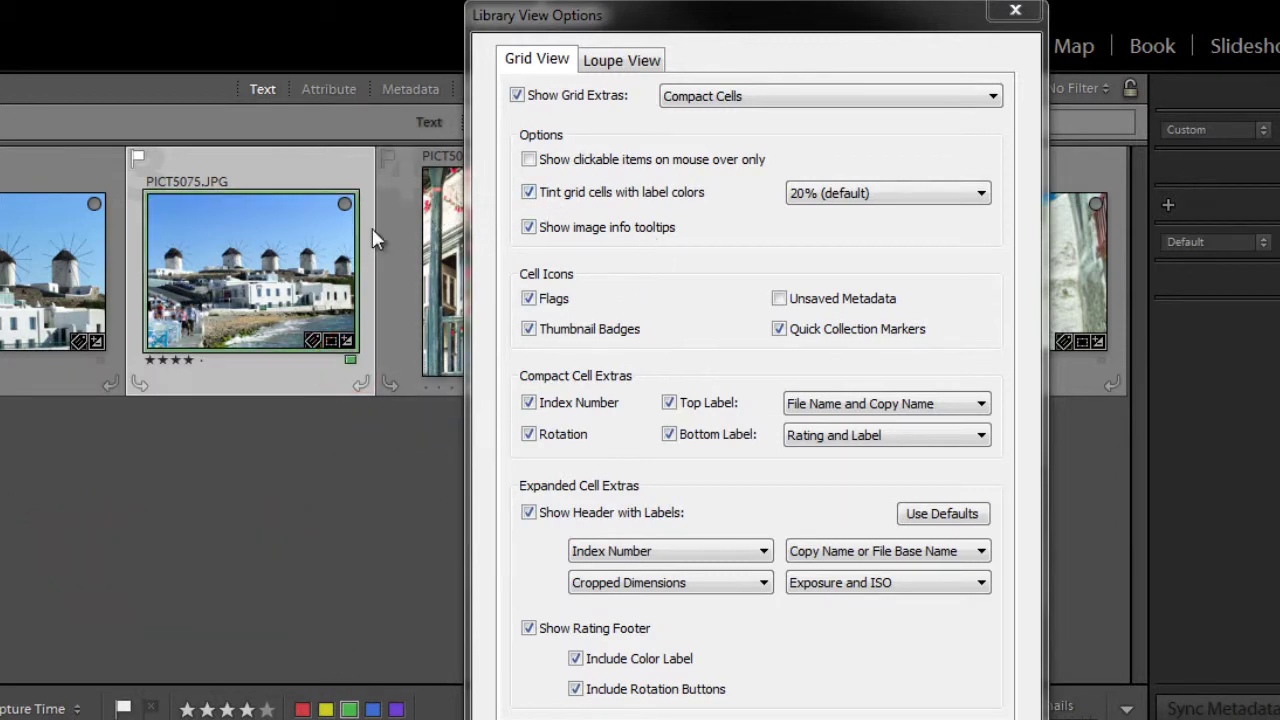
pyautogui.click(530, 194)
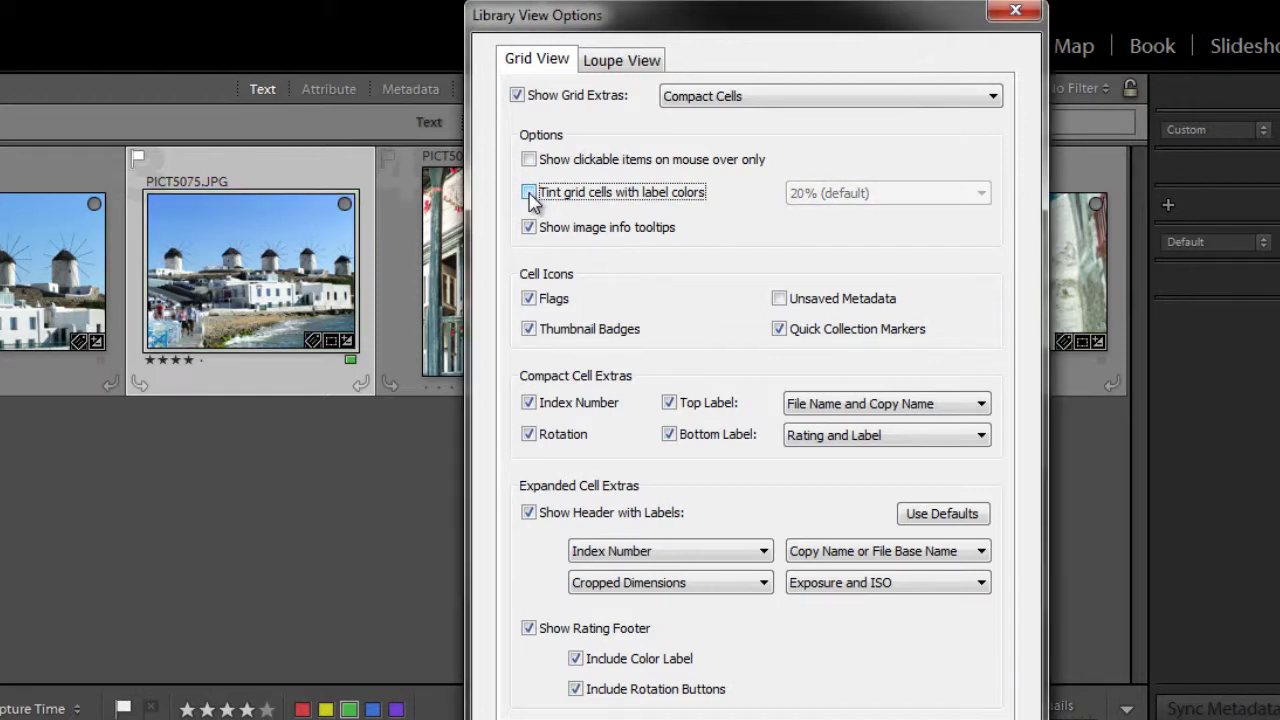
# Re-tick 'Tint grid cells with label colors', keeping the tint strength at 20%.
pyautogui.click(530, 194)
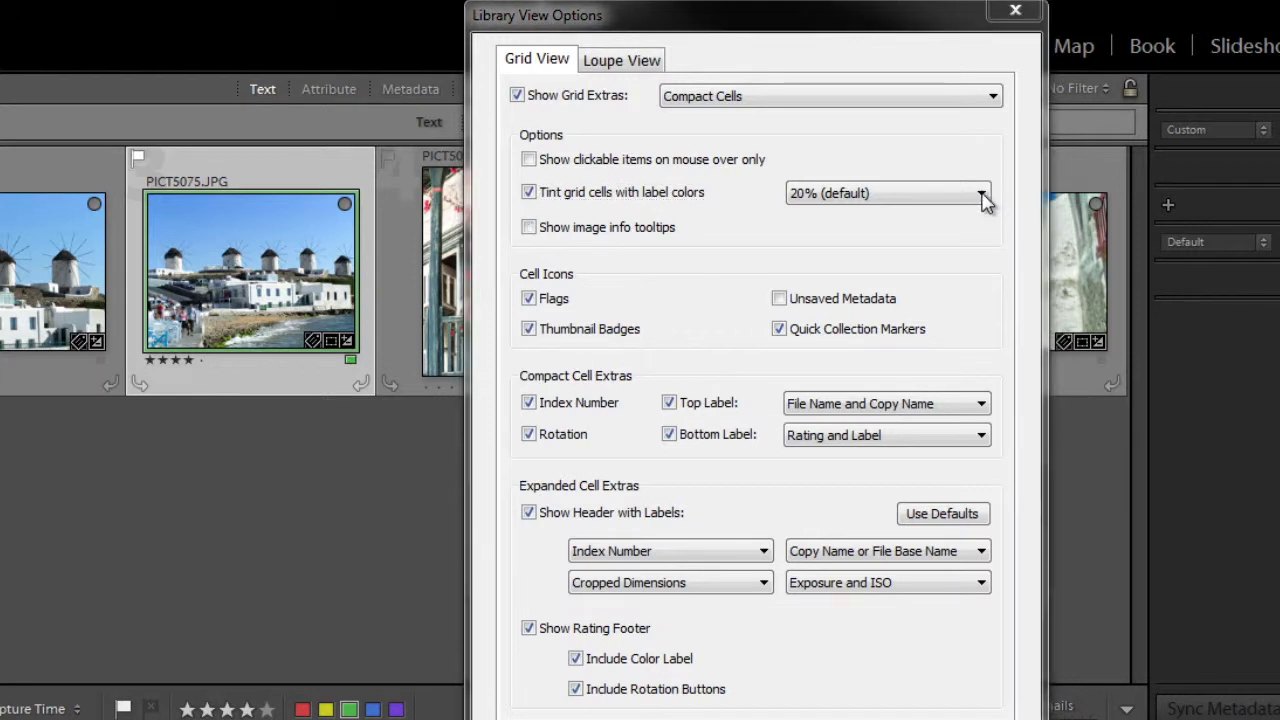
pyautogui.click(981, 196)
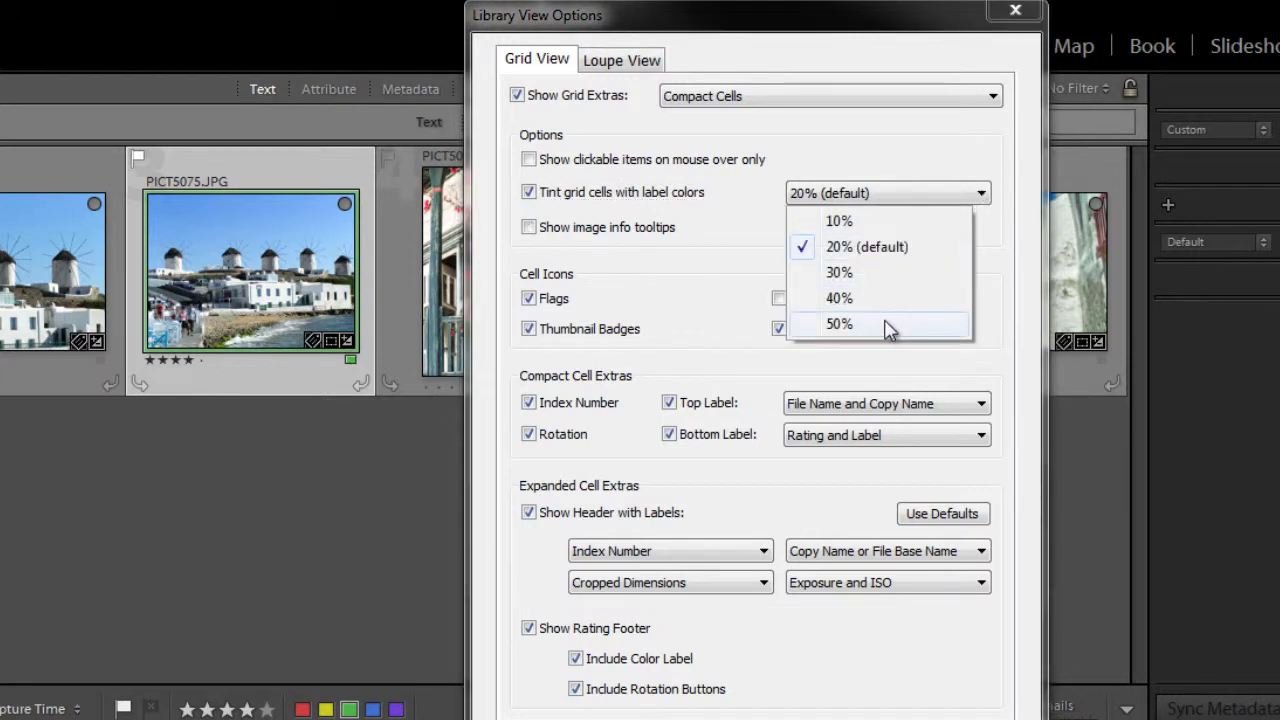
pyautogui.click(998, 233)
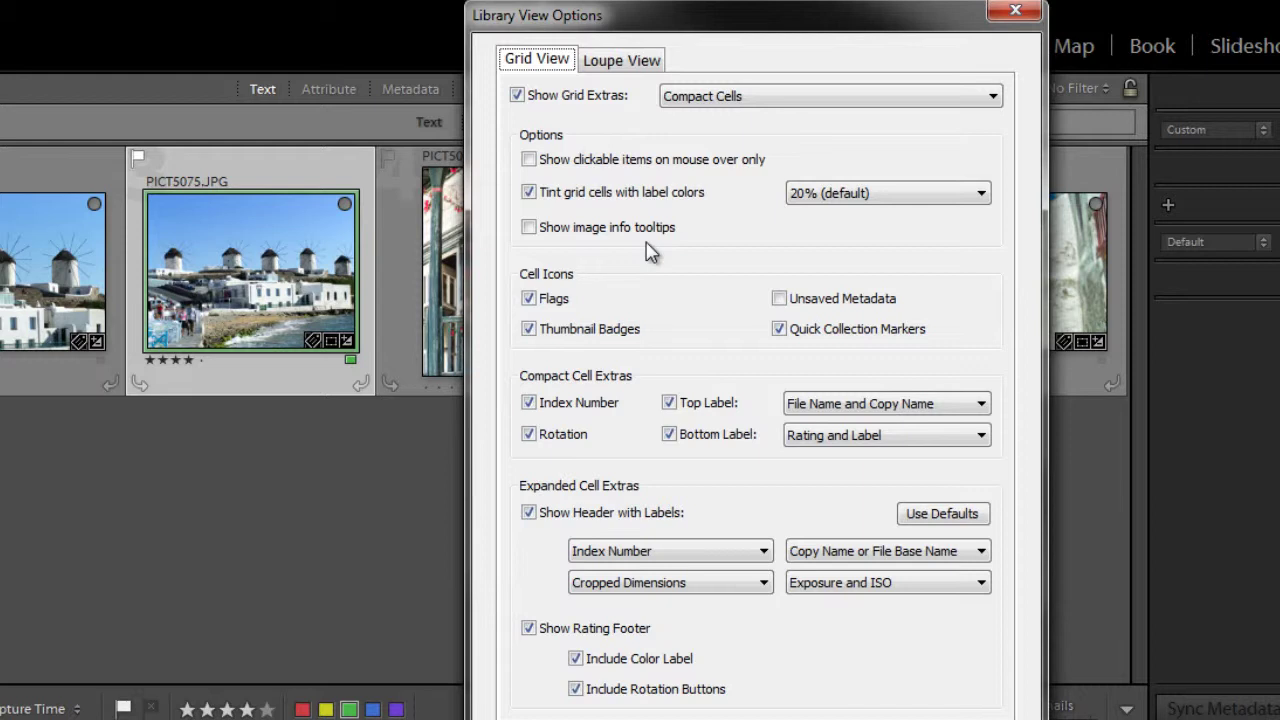
# Enable Show image info tooltips, then hide and restore the Flags cell icons.
pyautogui.click(529, 228)
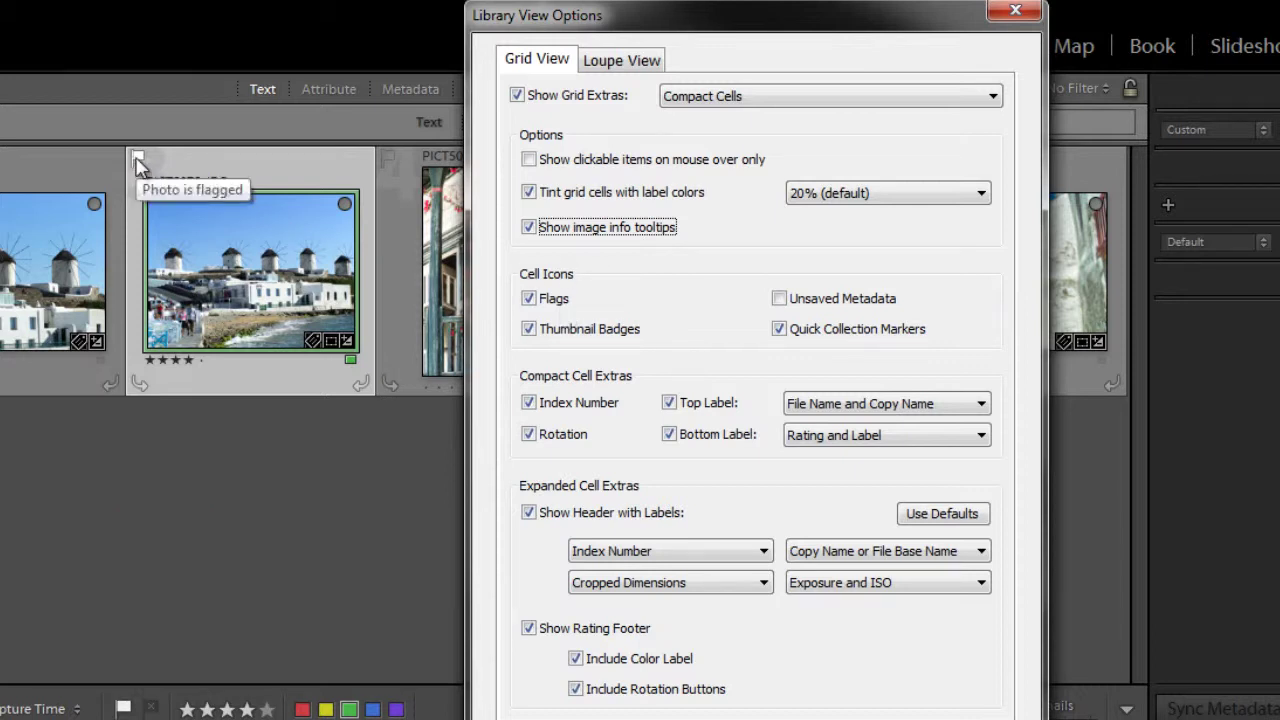
pyautogui.click(530, 302)
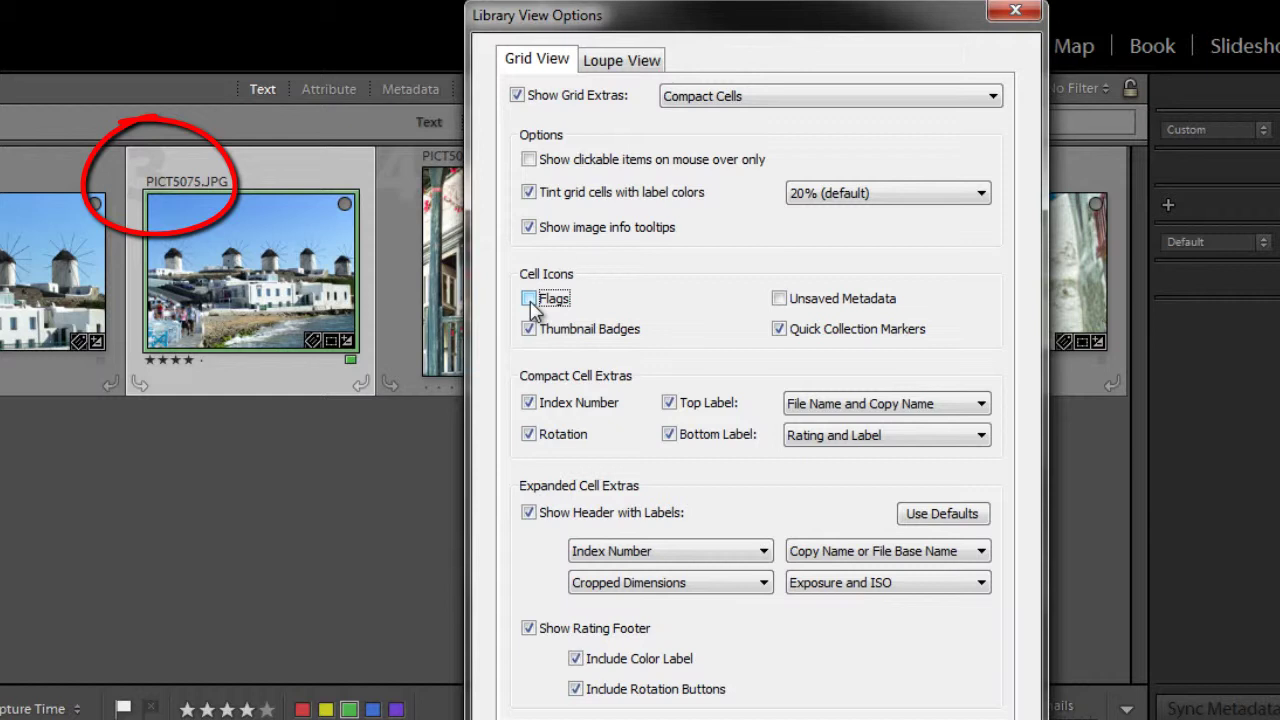
pyautogui.click(530, 299)
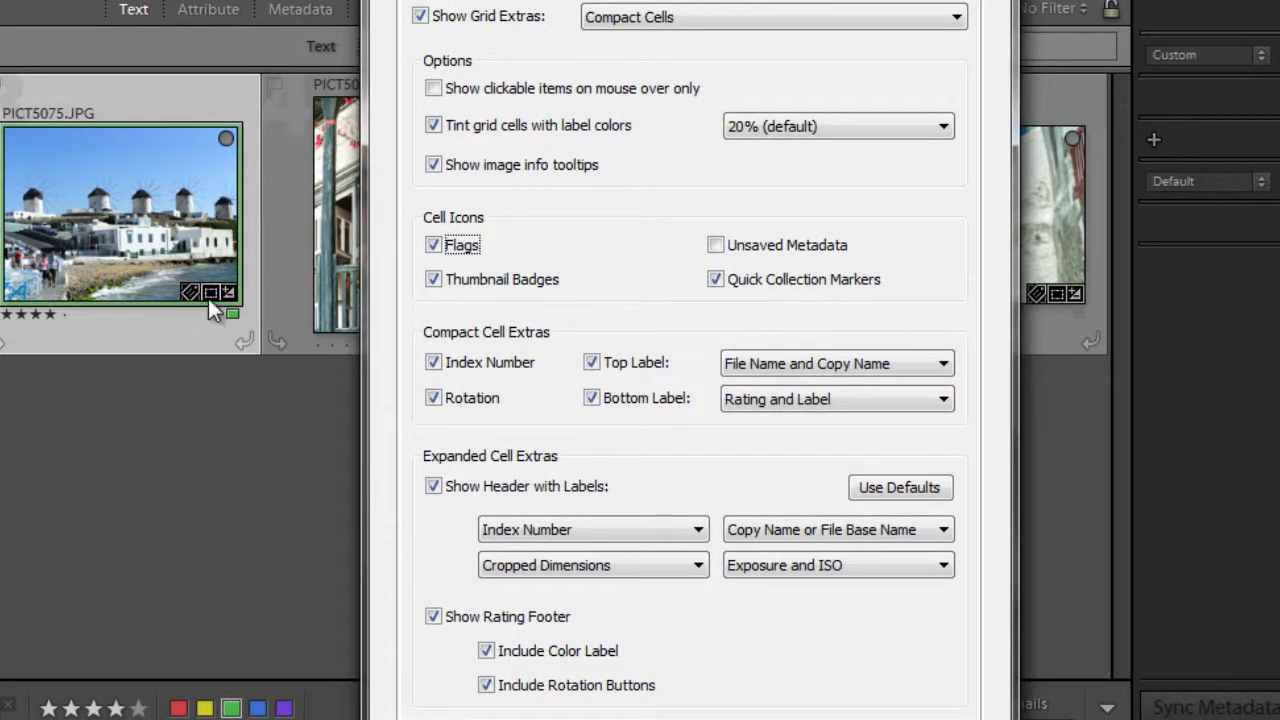
# Turn Thumbnail Badges off and back on, then collapse the Keywording panel.
pyautogui.moveTo(208, 298)
pyautogui.click(433, 280)
pyautogui.click(433, 280)
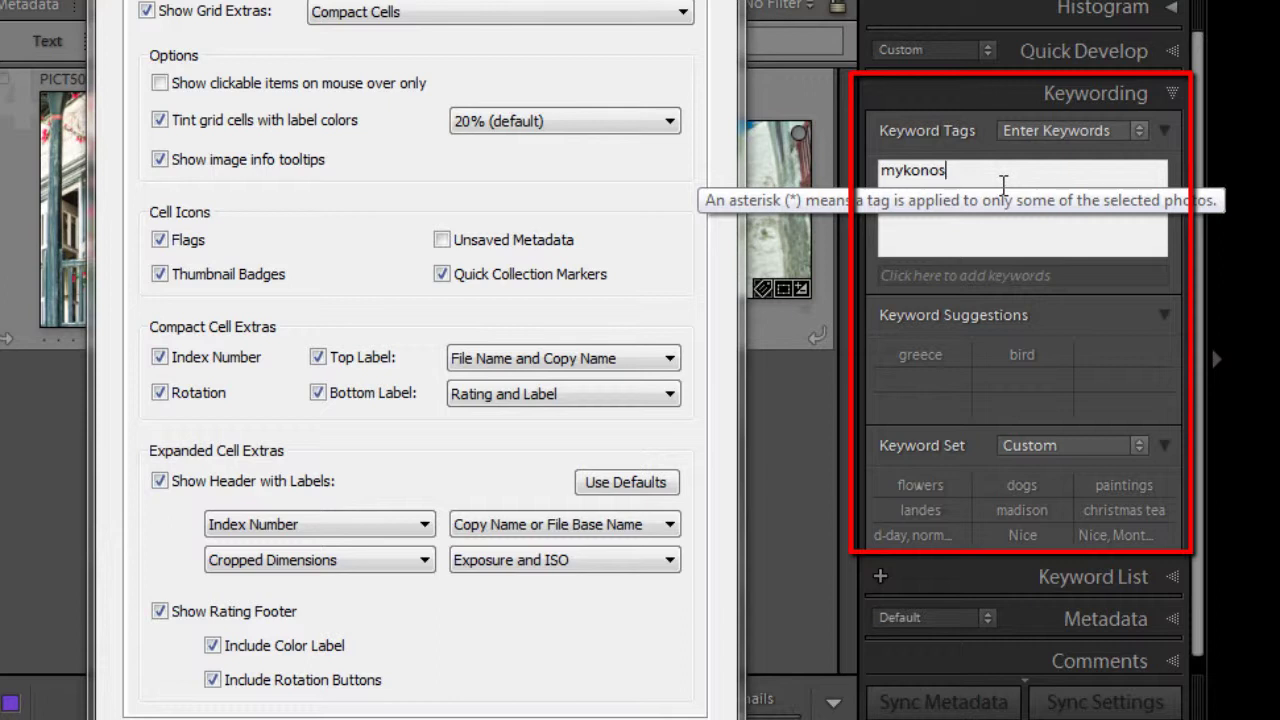
pyautogui.click(1177, 94)
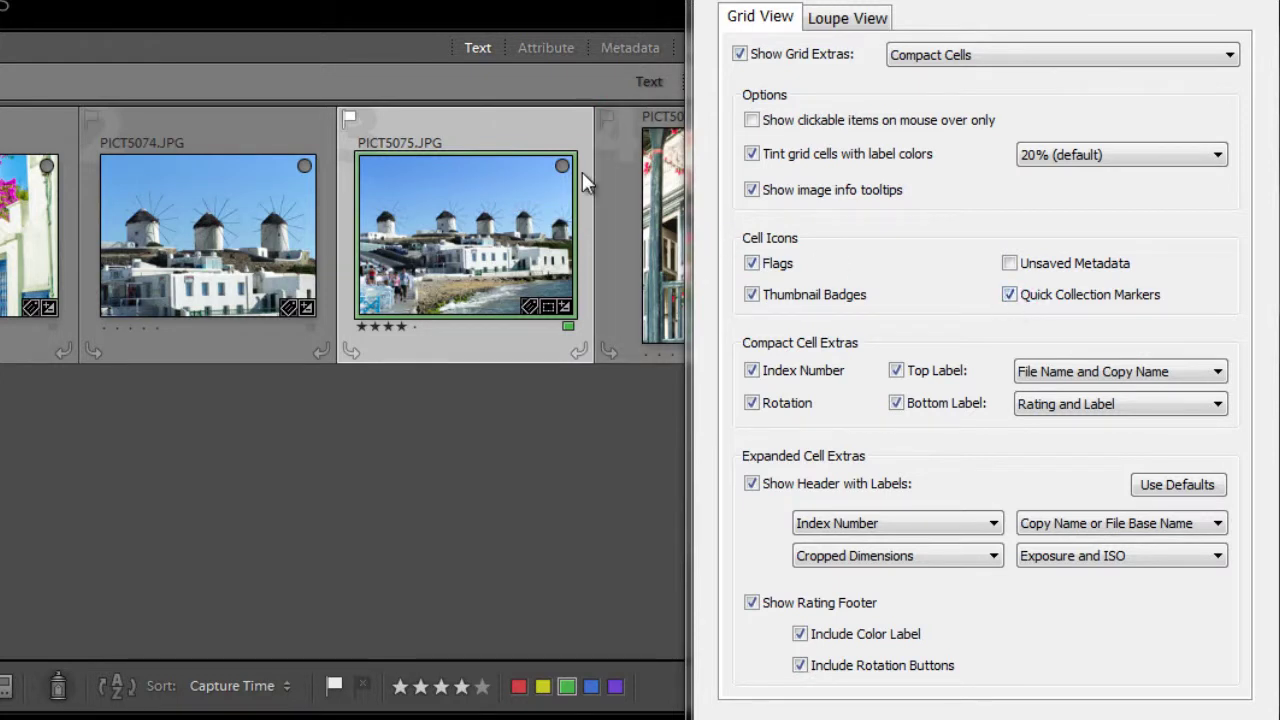
pyautogui.click(1012, 297)
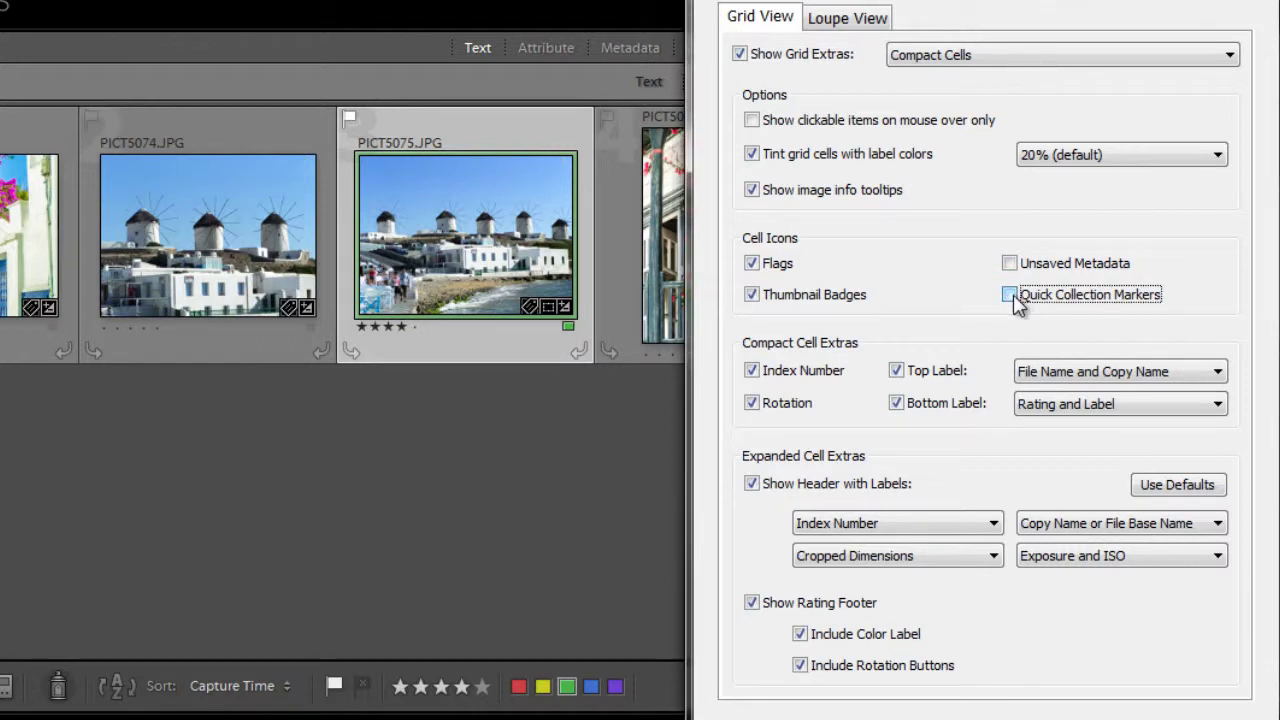
pyautogui.click(1012, 297)
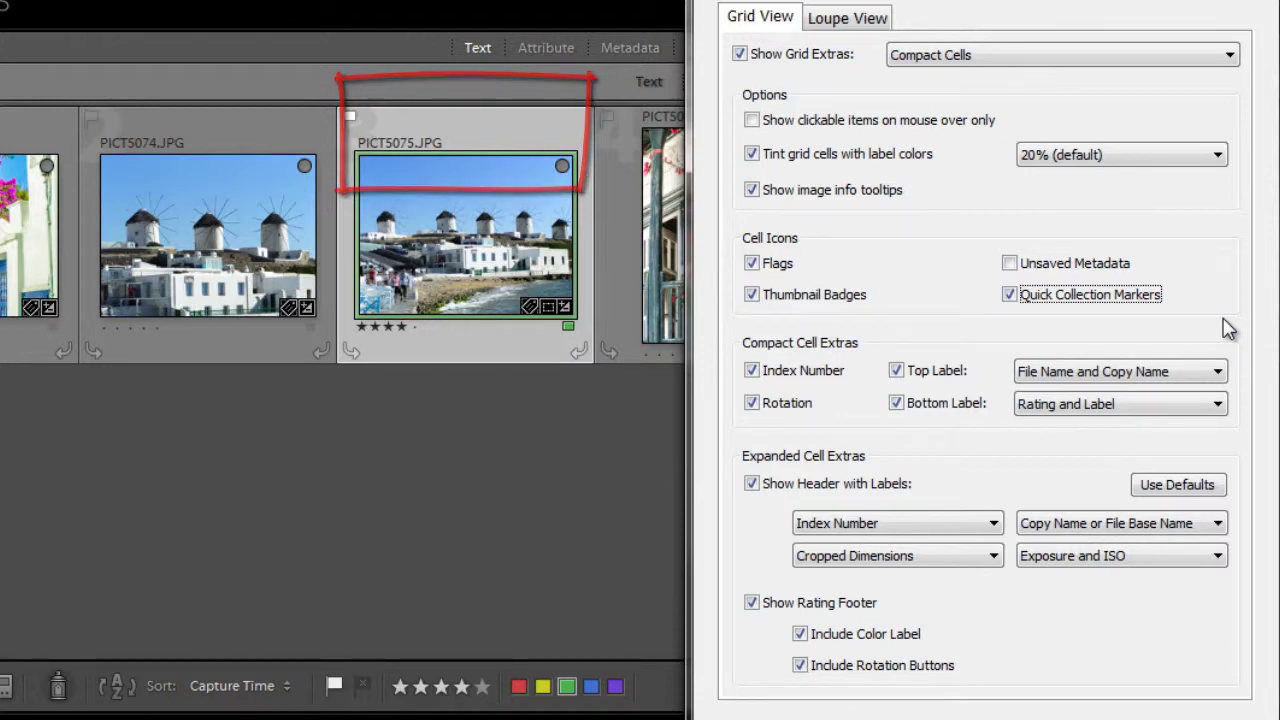
pyautogui.click(1218, 374)
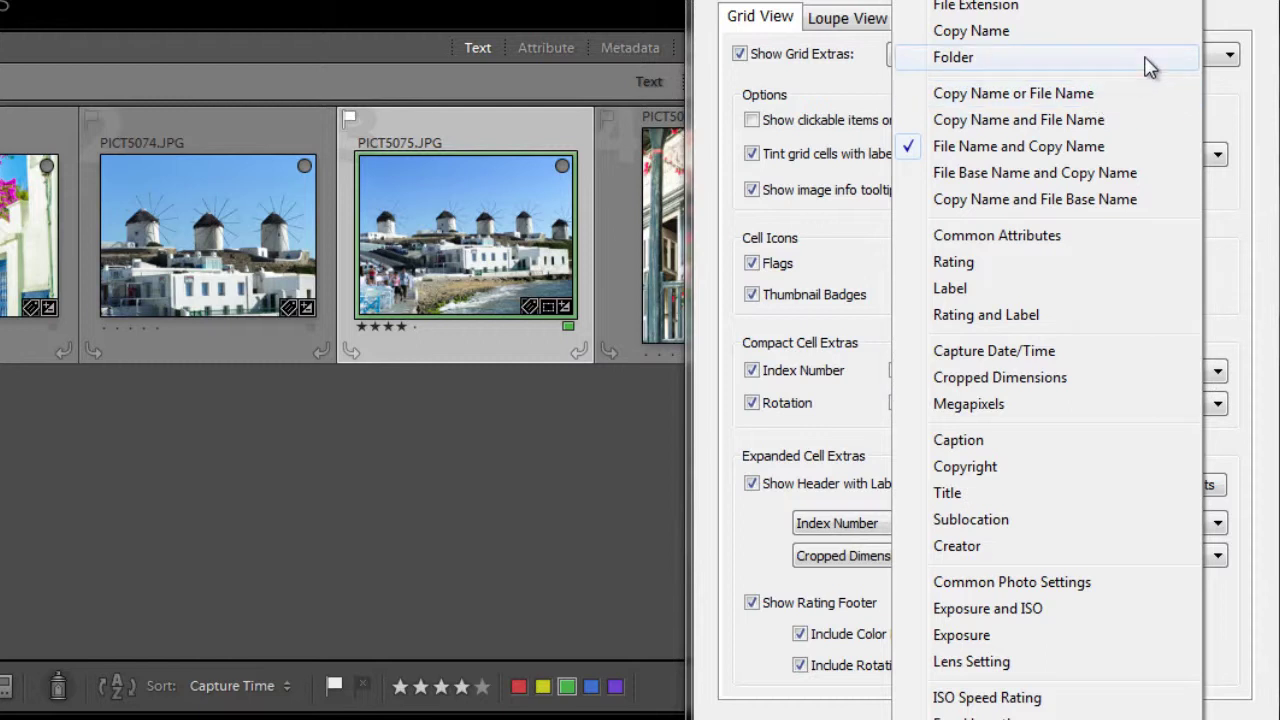
pyautogui.click(1238, 110)
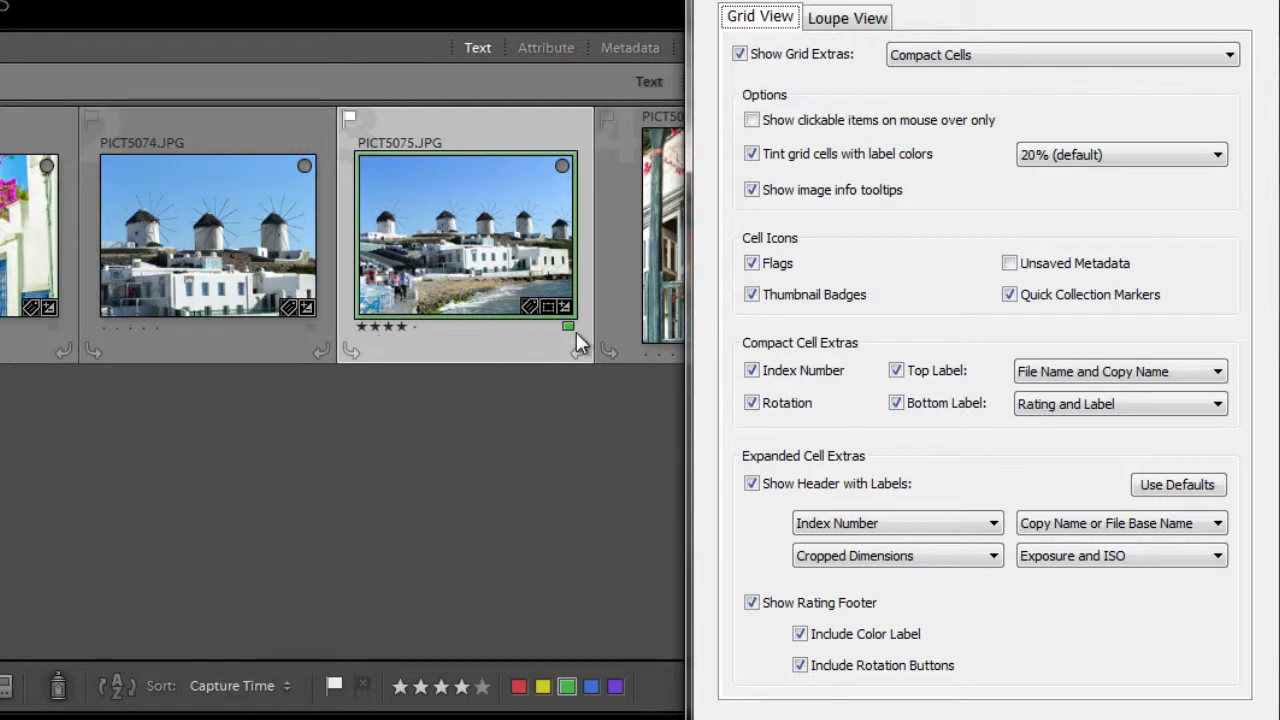
pyautogui.click(1218, 405)
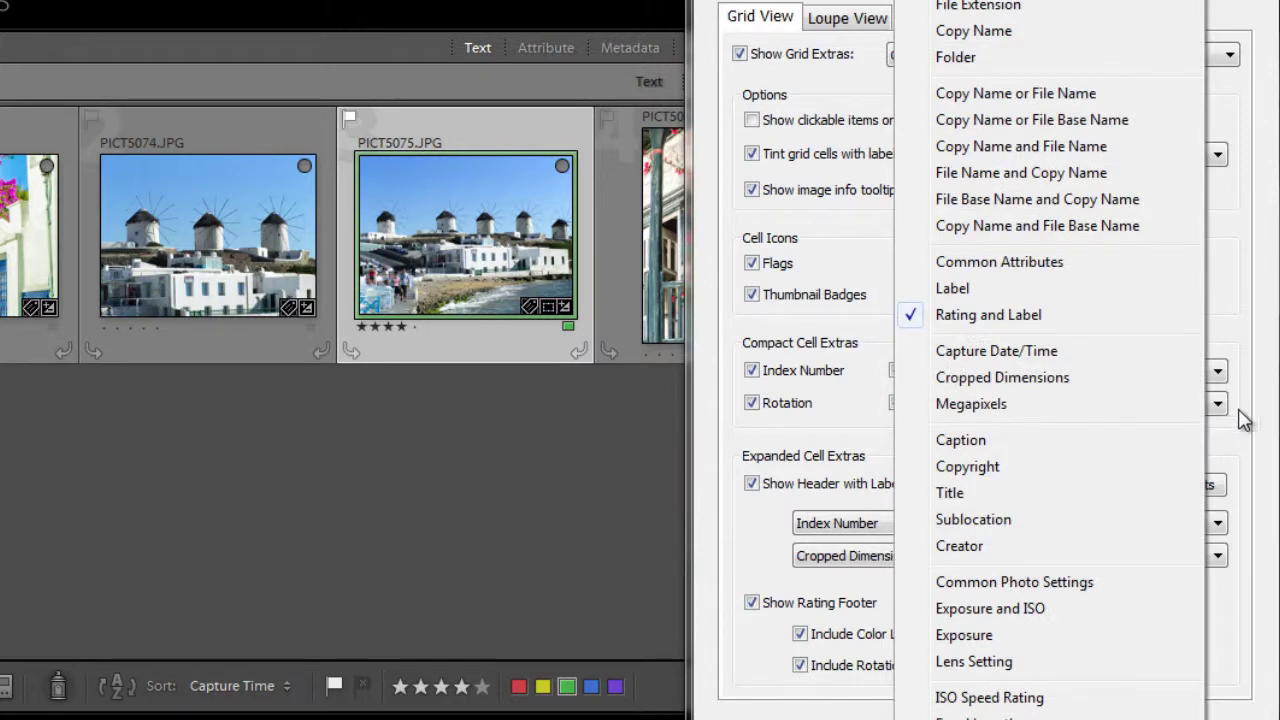
pyautogui.click(1243, 420)
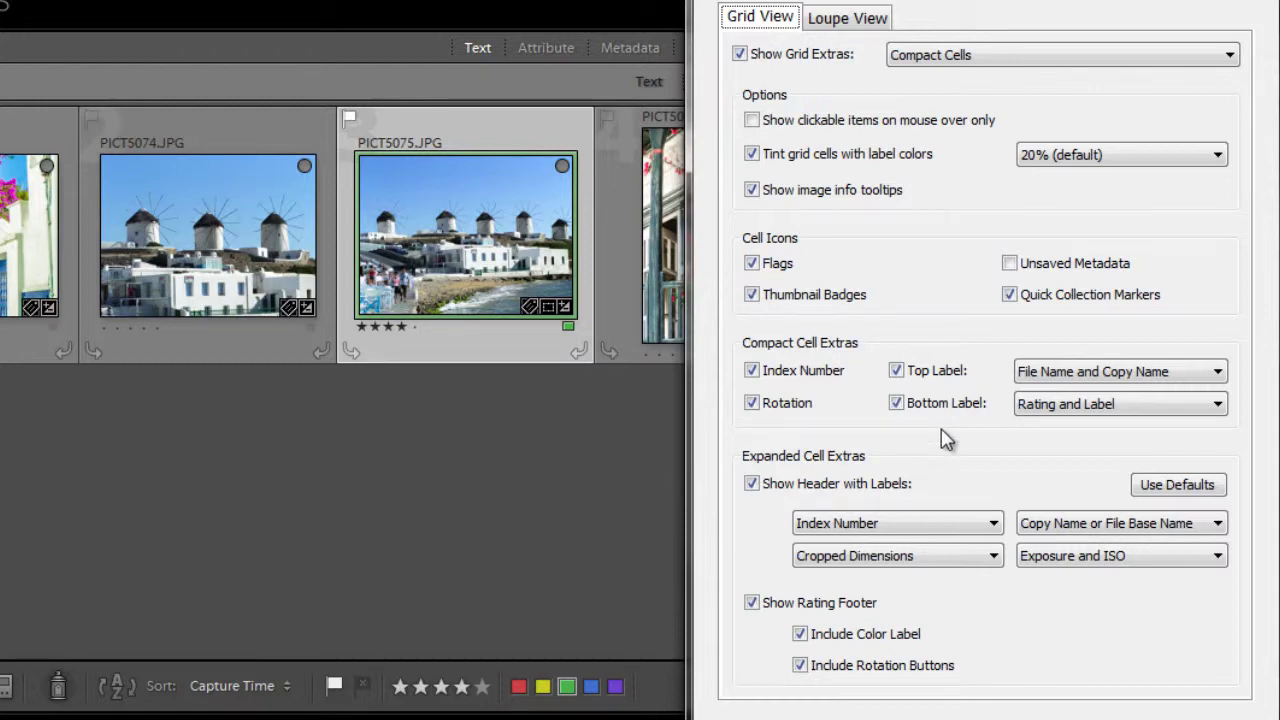
# Switch the grid to Expanded Cells, leaving the Index Number header label unchanged.
pyautogui.press('j')
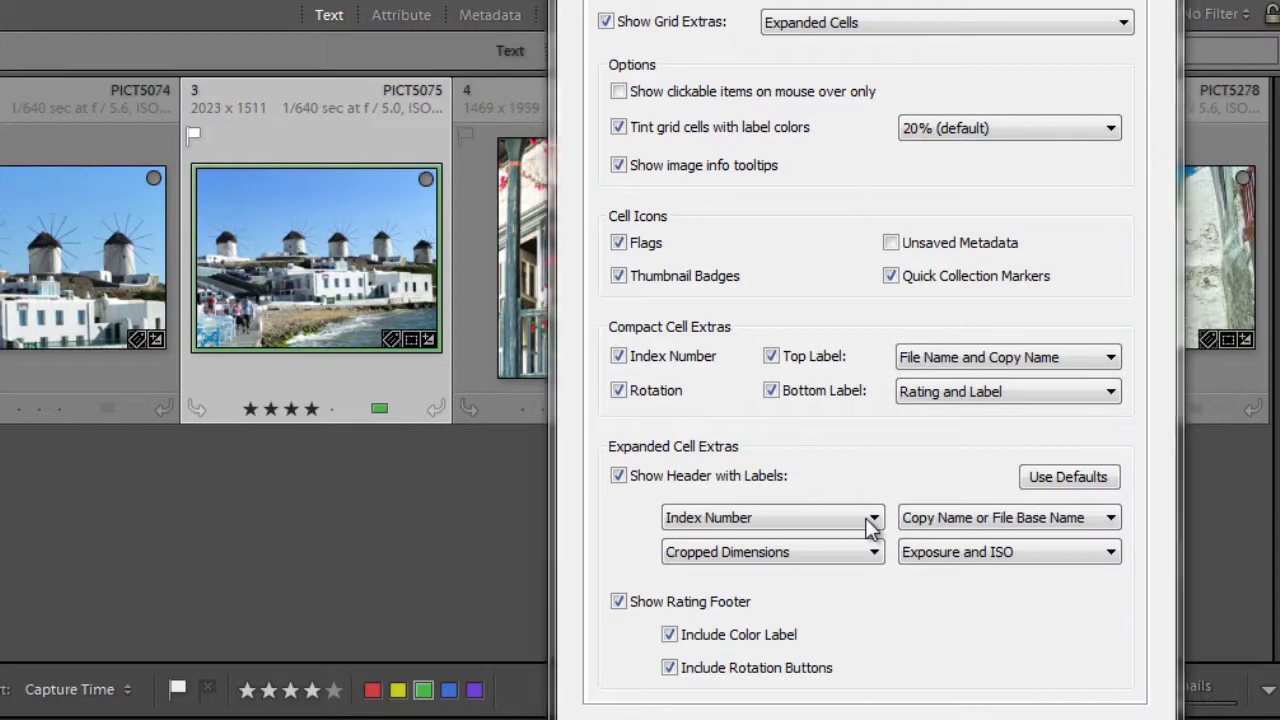
pyautogui.click(871, 522)
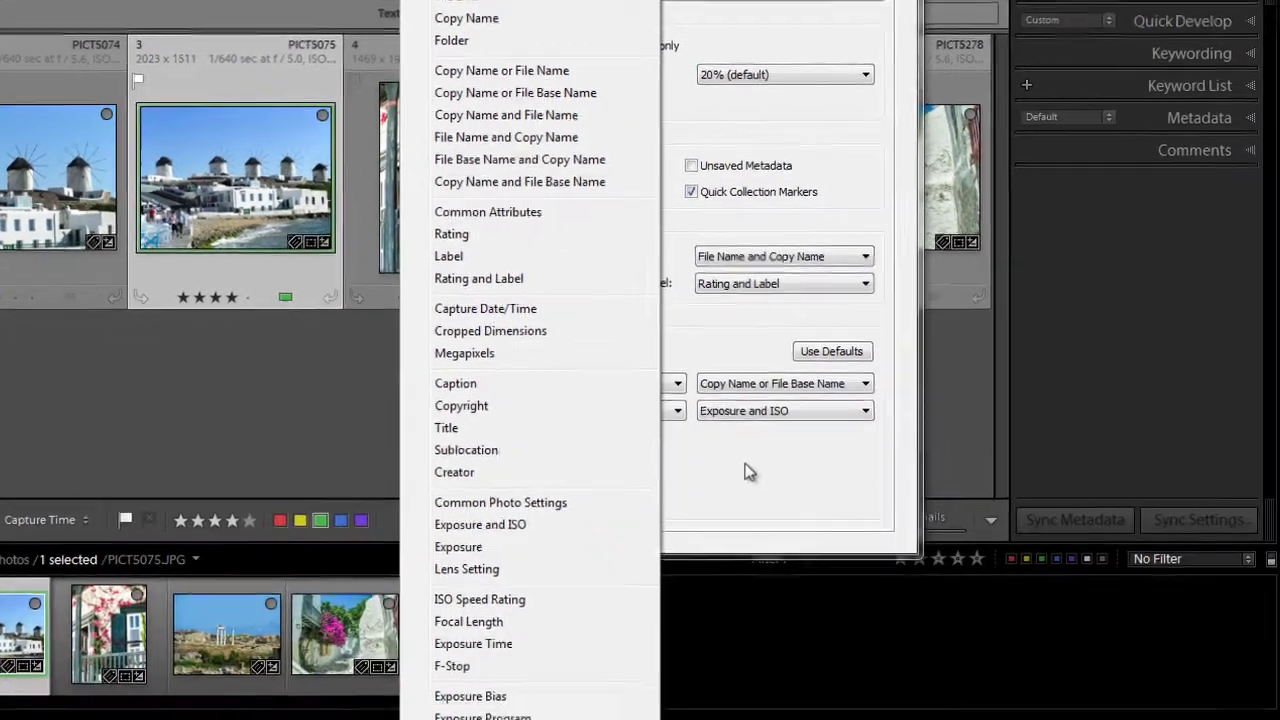
pyautogui.click(958, 629)
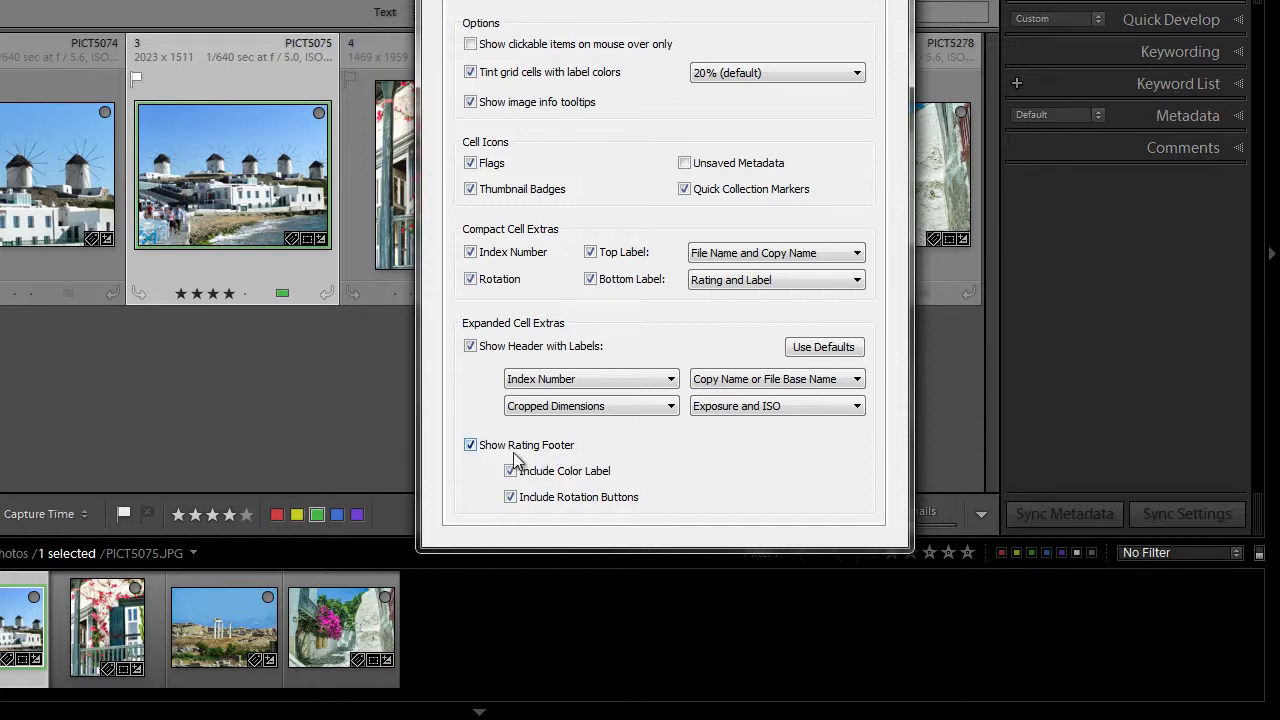
pyautogui.click(470, 445)
pyautogui.click(470, 445)
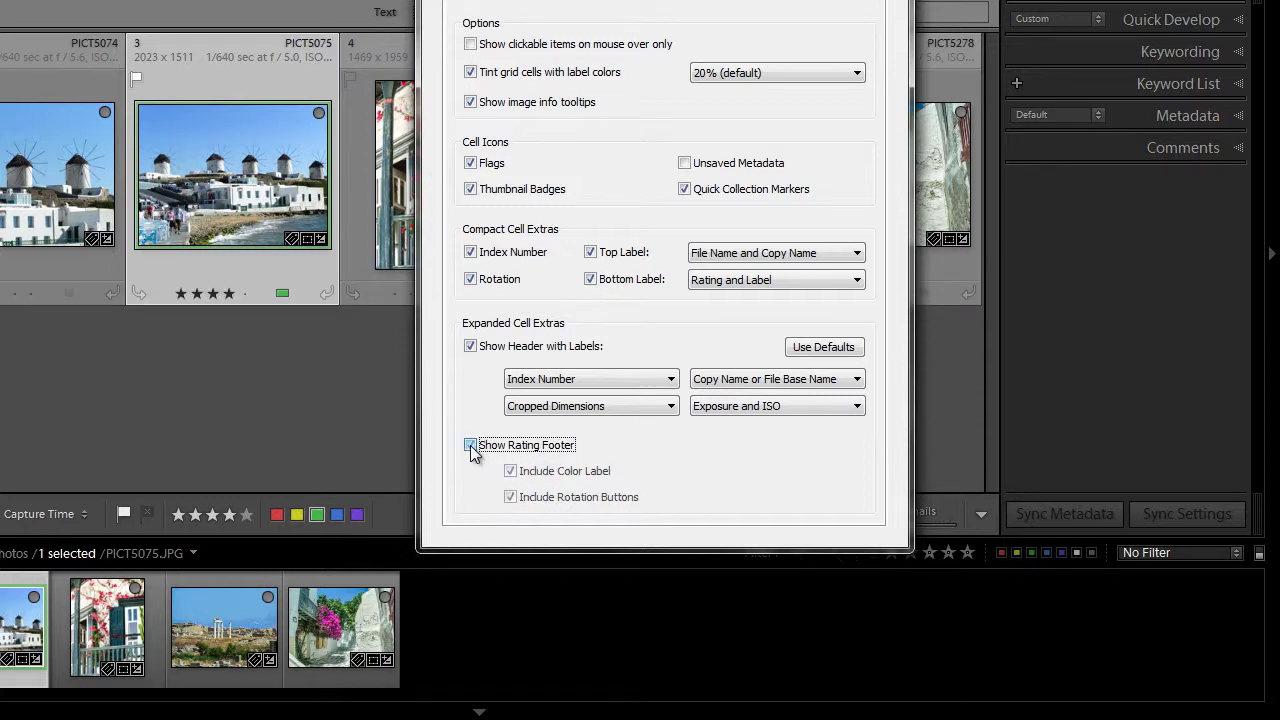